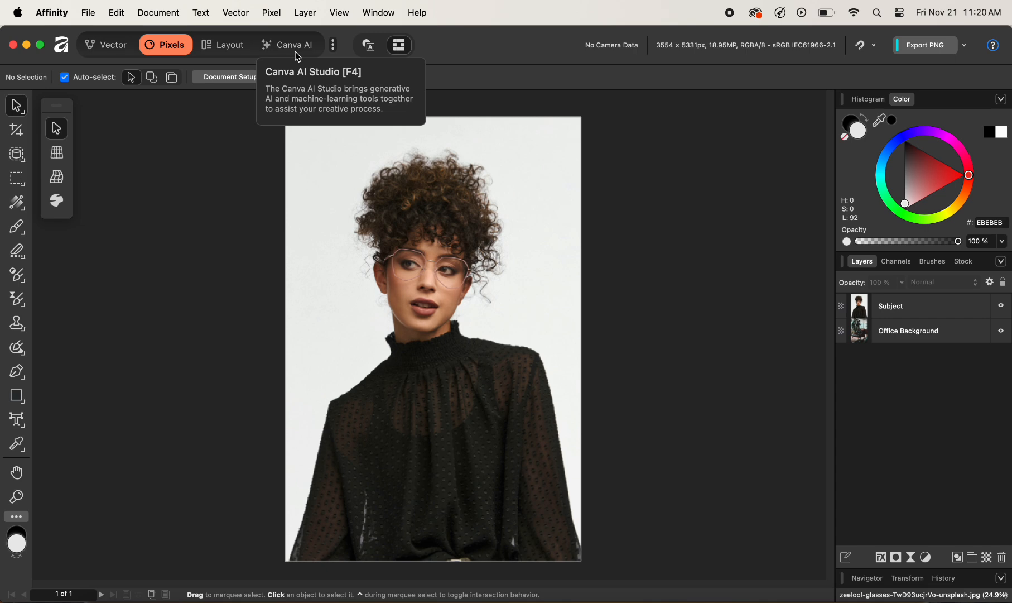
# Create a selection around the woman in the Subject layer using the Canva AI Select Subject command
pyautogui.click(295, 51)
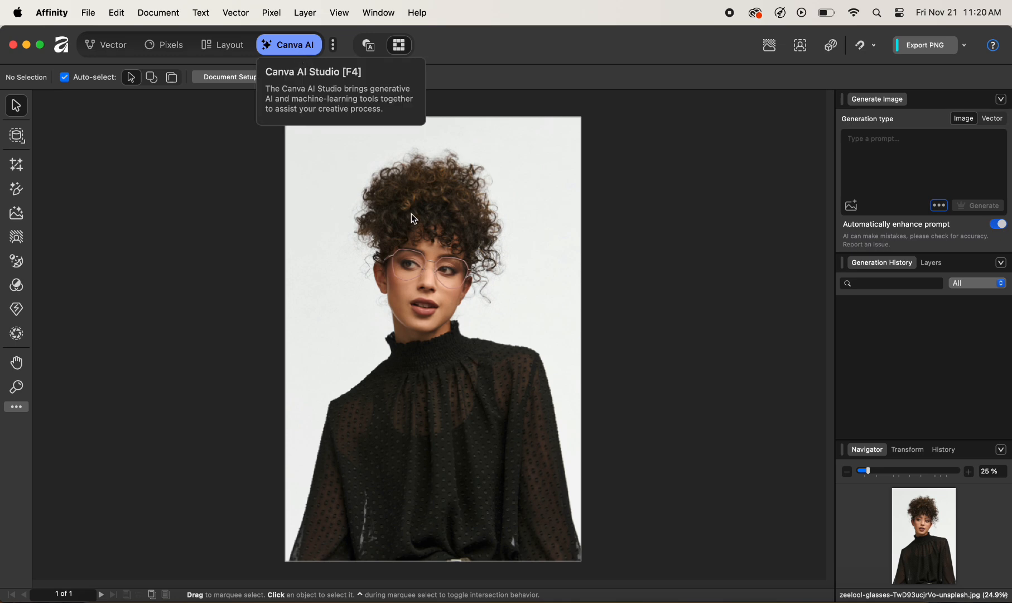
pyautogui.click(446, 320)
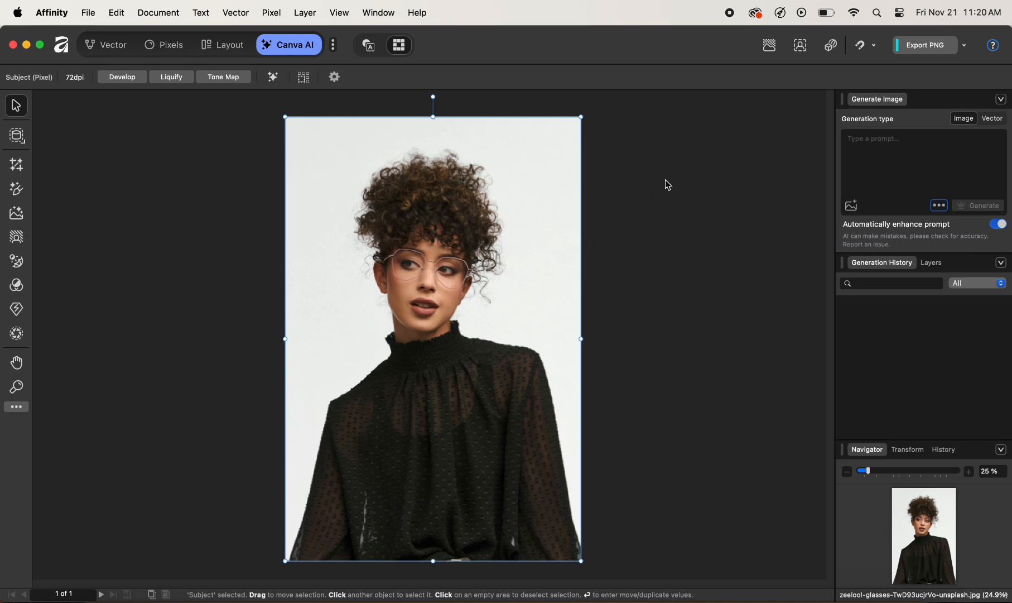
pyautogui.click(801, 49)
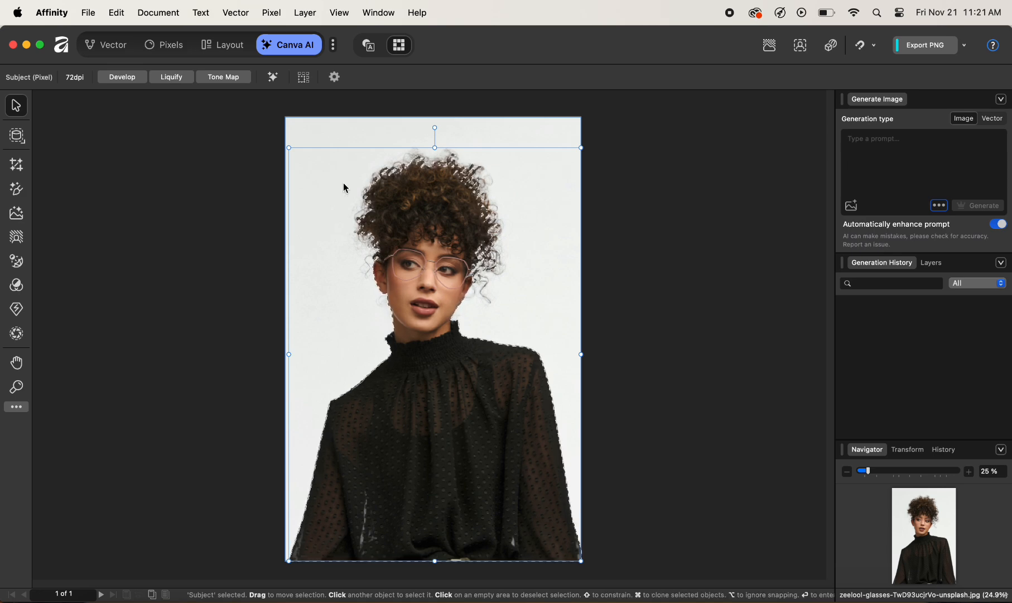
# In the Pixels studio, mask the Subject layer with the current selection and deselect
pyautogui.click(165, 46)
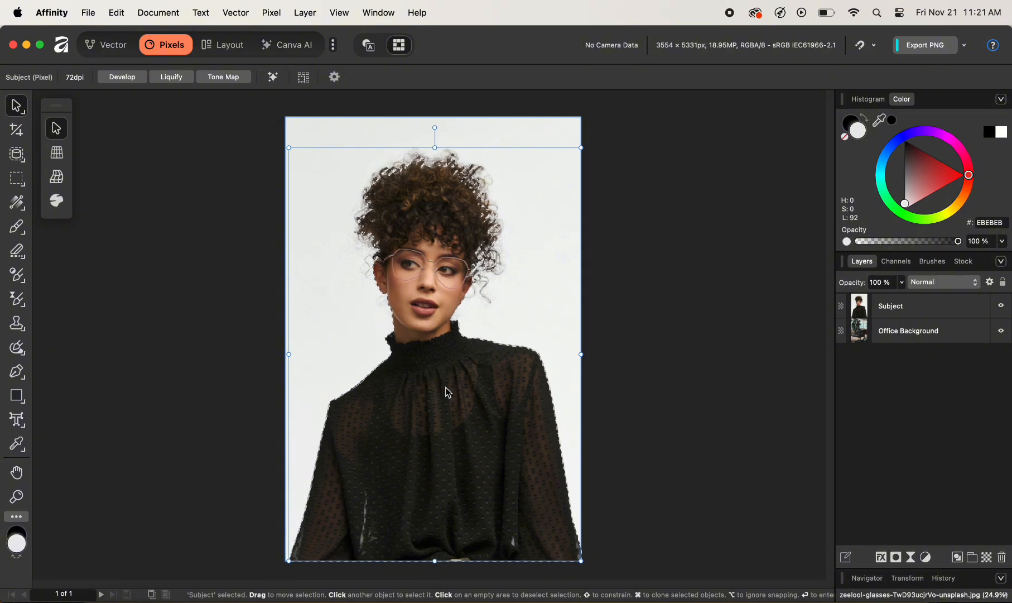
pyautogui.click(908, 314)
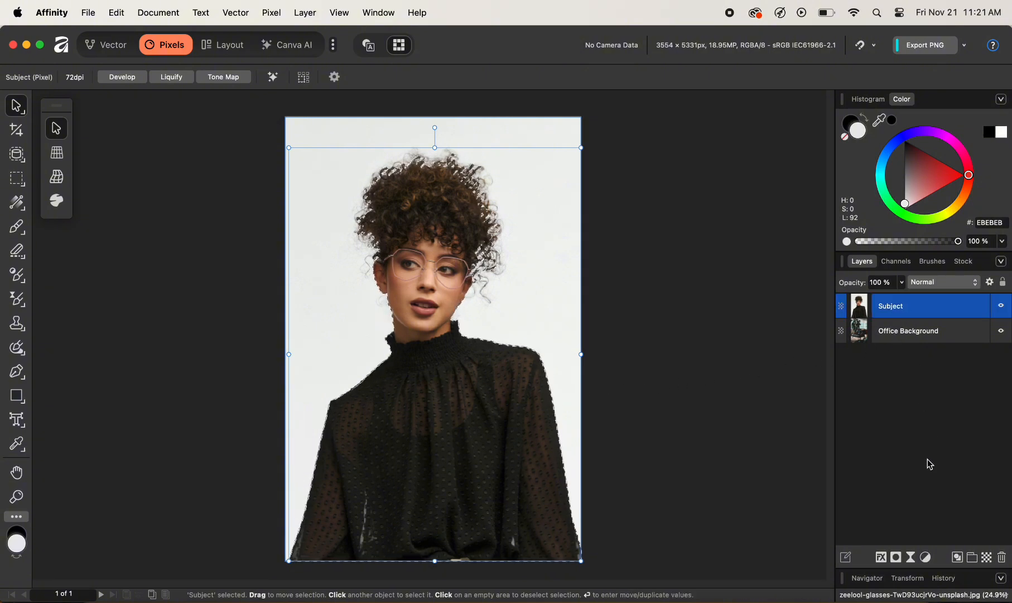
pyautogui.click(895, 557)
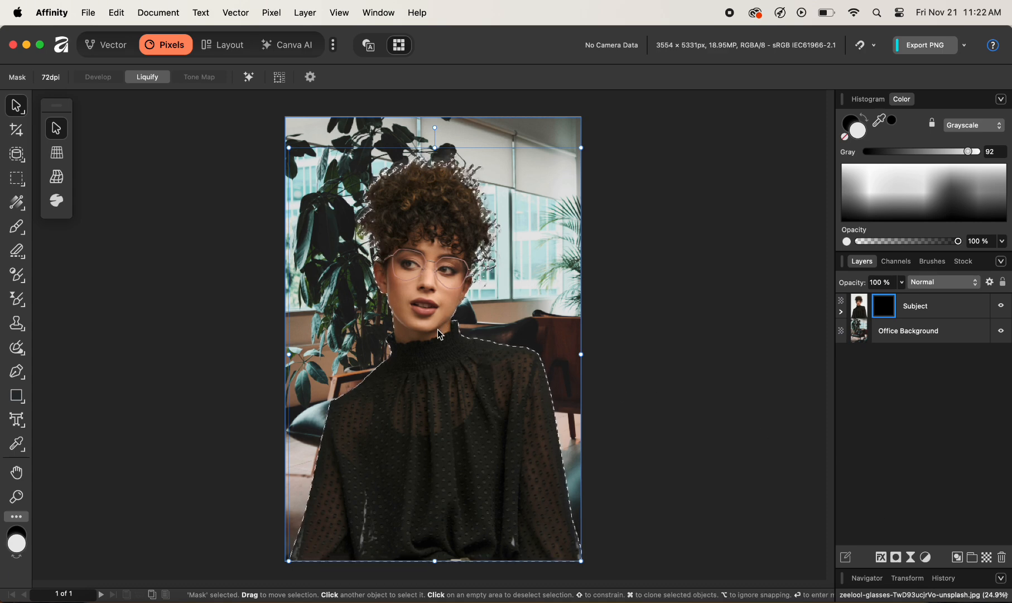
pyautogui.press('super+d')
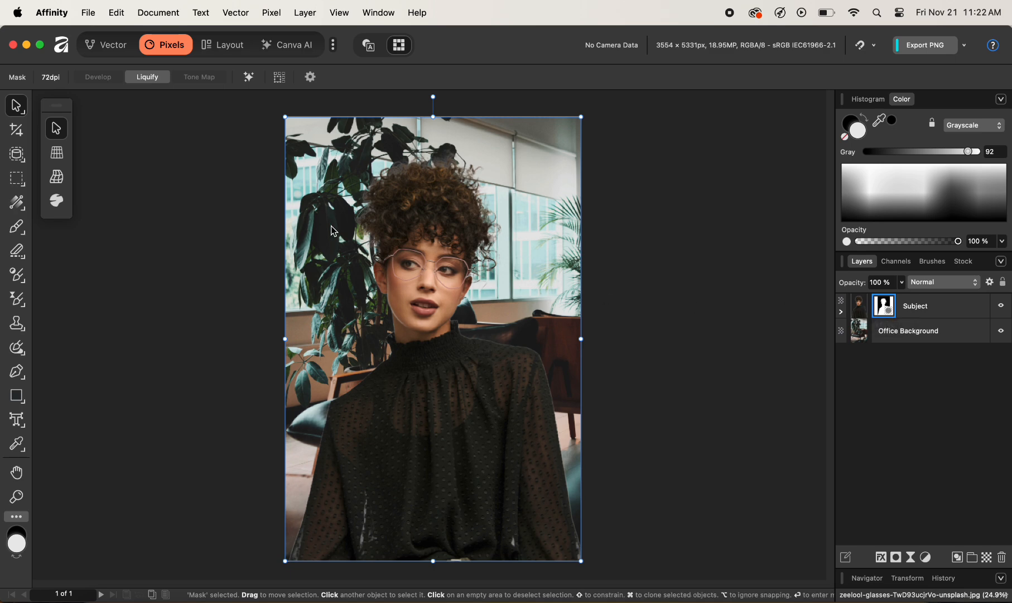
# Open the Subject layer's mask for refinement and brush around the hair edges with a 180 px matte adjustment brush
pyautogui.click(18, 180)
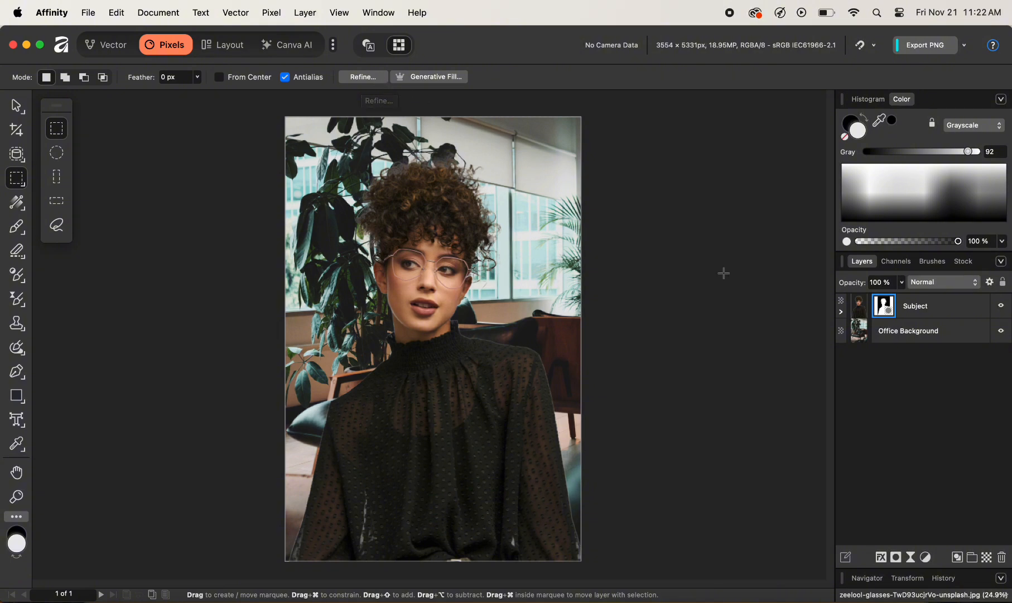
pyautogui.rightClick(887, 314)
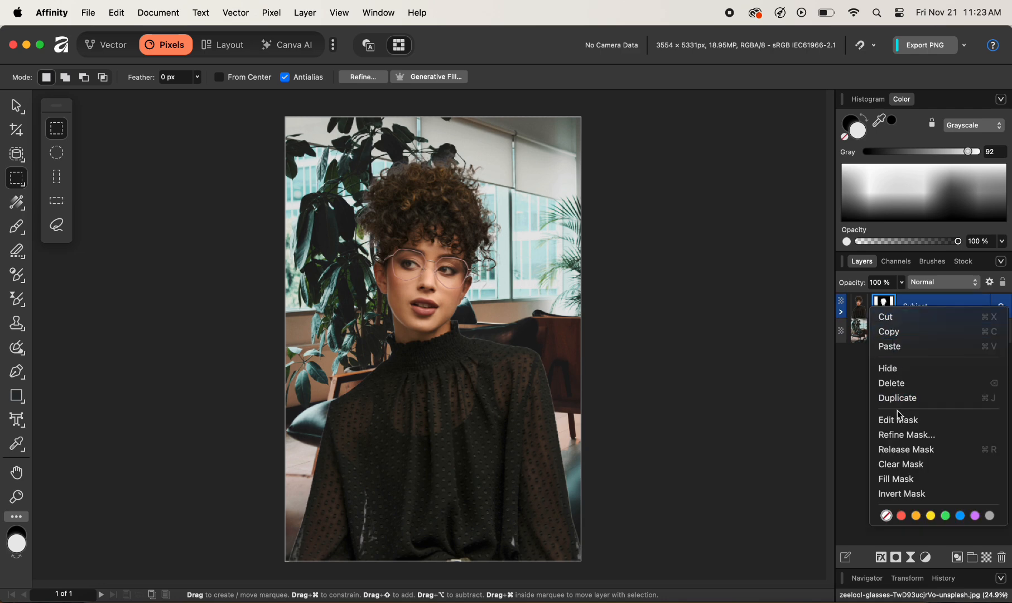
pyautogui.click(904, 438)
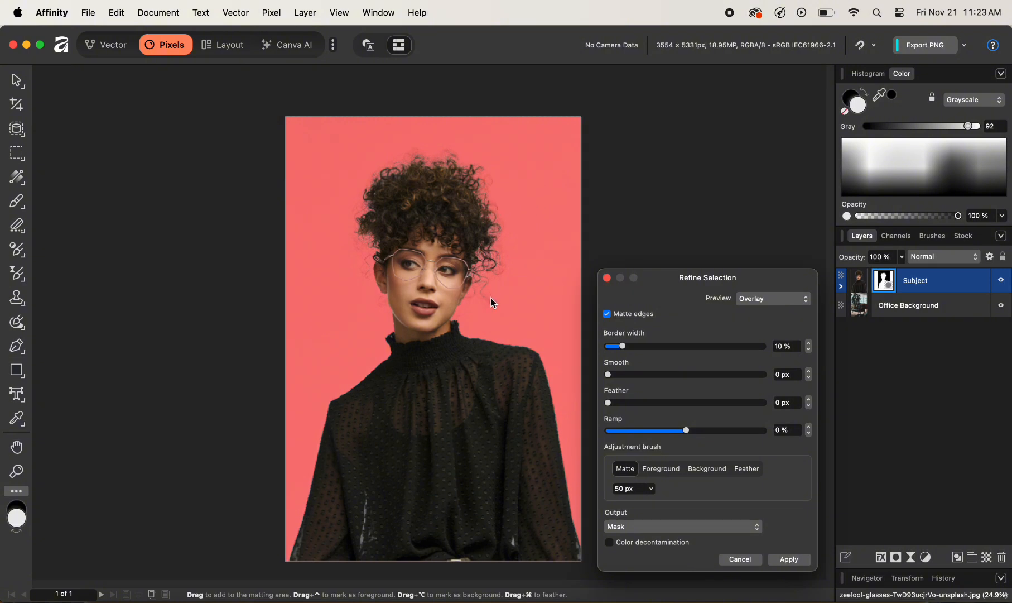
pyautogui.click(651, 489)
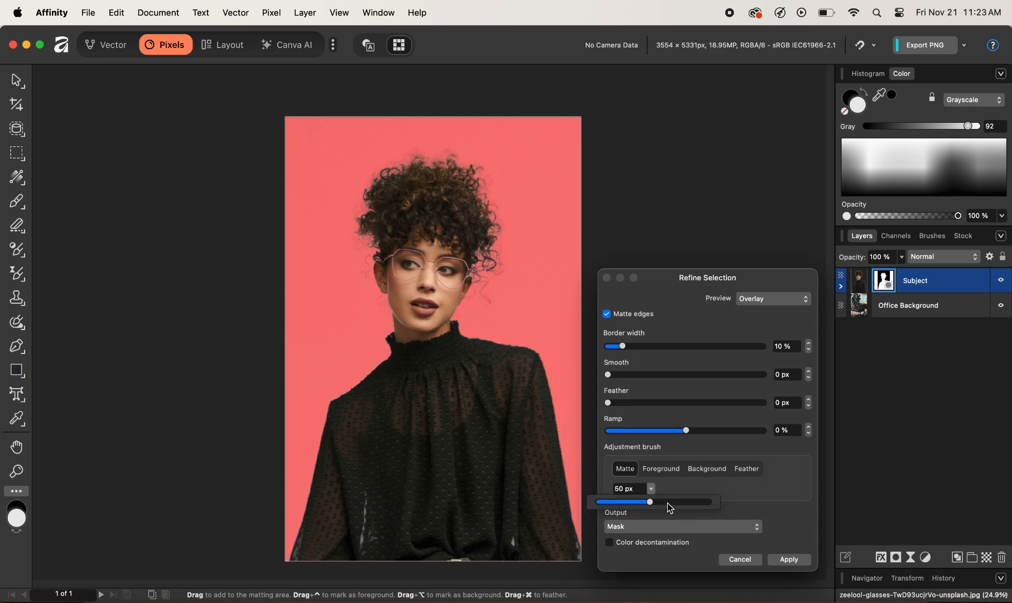
pyautogui.click(668, 502)
pyautogui.click(669, 502)
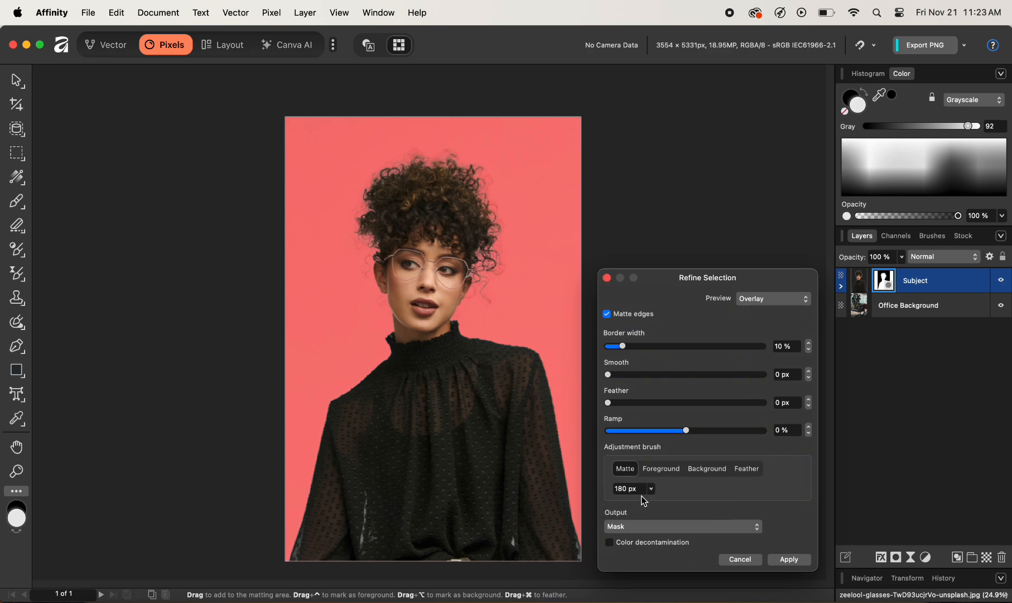
pyautogui.moveTo(485, 299)
pyautogui.mouseDown()
pyautogui.moveTo(483, 240)
pyautogui.moveTo(489, 308)
pyautogui.moveTo(497, 238)
pyautogui.moveTo(491, 215)
pyautogui.moveTo(489, 266)
pyautogui.moveTo(488, 206)
pyautogui.moveTo(484, 194)
pyautogui.moveTo(490, 236)
pyautogui.moveTo(472, 176)
pyautogui.moveTo(479, 192)
pyautogui.moveTo(487, 172)
pyautogui.moveTo(492, 183)
pyautogui.moveTo(477, 166)
pyautogui.moveTo(422, 149)
pyautogui.moveTo(415, 164)
pyautogui.moveTo(429, 165)
pyautogui.moveTo(395, 166)
pyautogui.moveTo(388, 177)
pyautogui.moveTo(411, 162)
pyautogui.moveTo(402, 153)
pyautogui.moveTo(406, 164)
pyautogui.moveTo(371, 181)
pyautogui.moveTo(371, 210)
pyautogui.moveTo(361, 203)
pyautogui.moveTo(371, 220)
pyautogui.moveTo(367, 196)
pyautogui.moveTo(360, 246)
pyautogui.moveTo(363, 232)
pyautogui.moveTo(379, 232)
pyautogui.moveTo(368, 274)
pyautogui.moveTo(371, 229)
pyautogui.moveTo(361, 267)
pyautogui.moveTo(382, 308)
pyautogui.mouseUp()
# Examine the curly hair's edges up close with matte edges turned off and on again
pyautogui.press('super+equal')
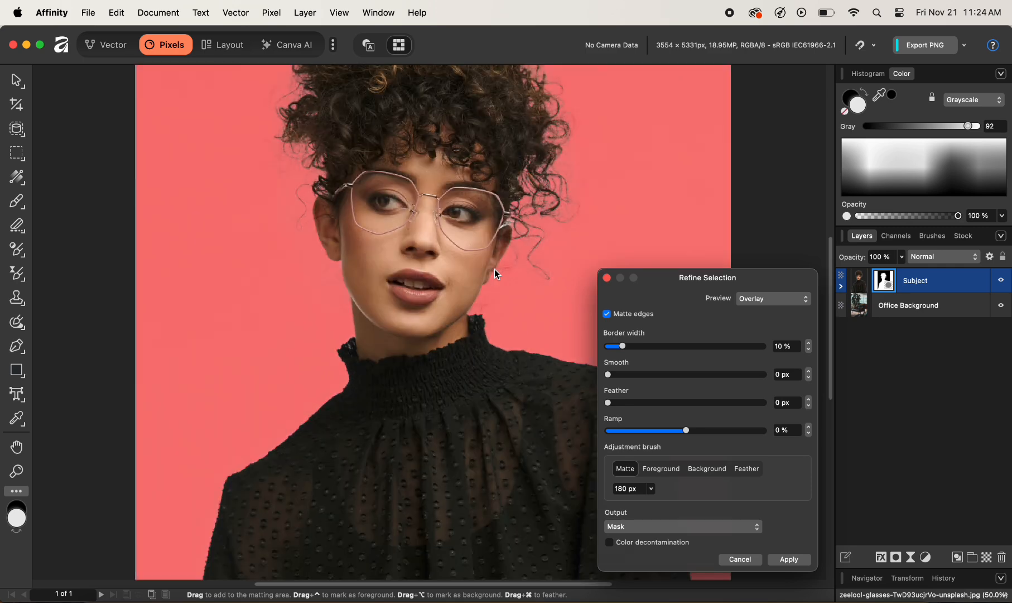
pyautogui.press('super+equal')
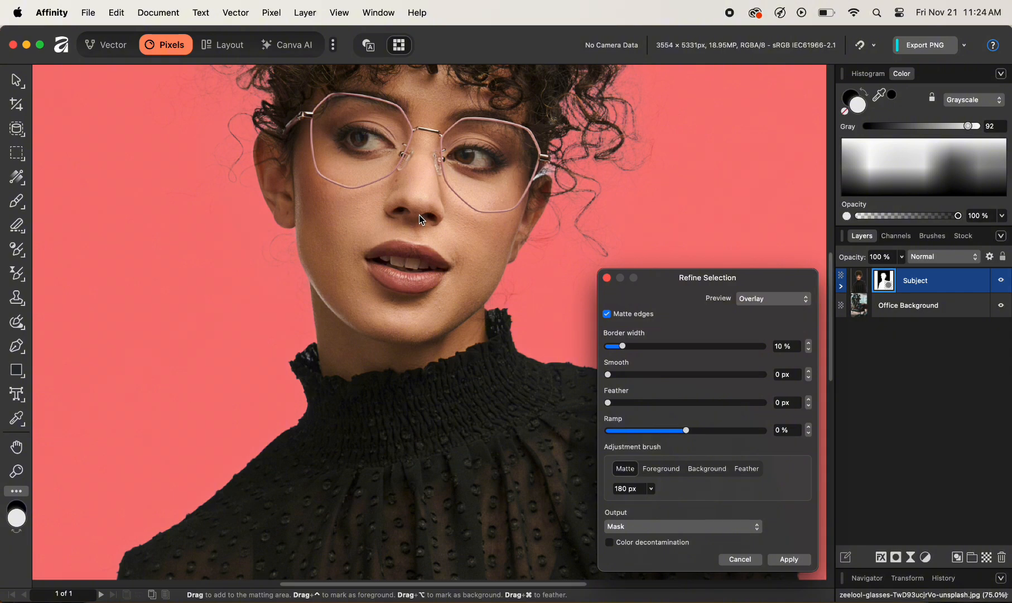
pyautogui.scroll(10, 421, 218)
pyautogui.scroll(2, 421, 219)
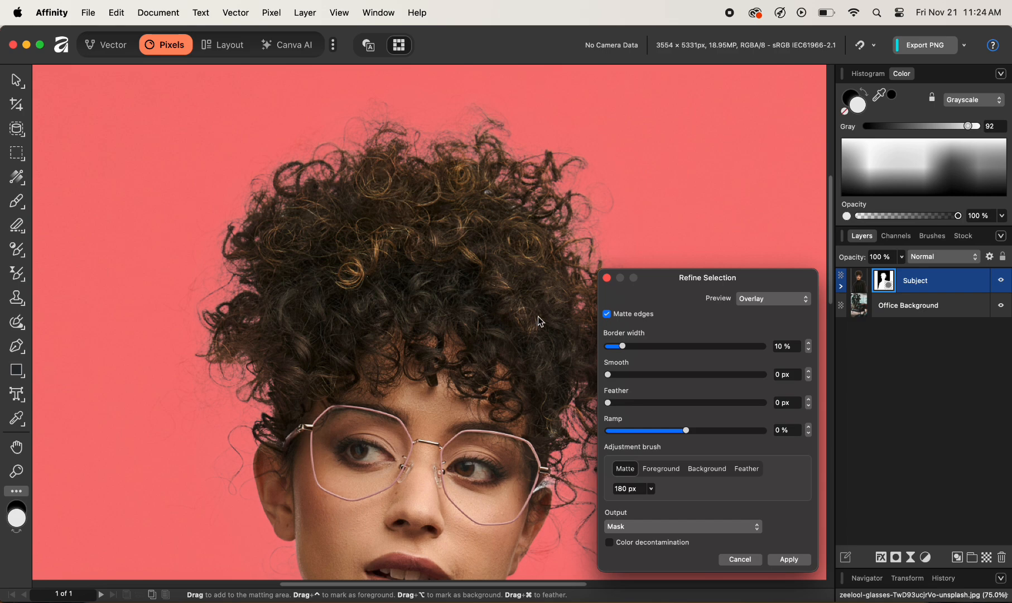
pyautogui.click(606, 314)
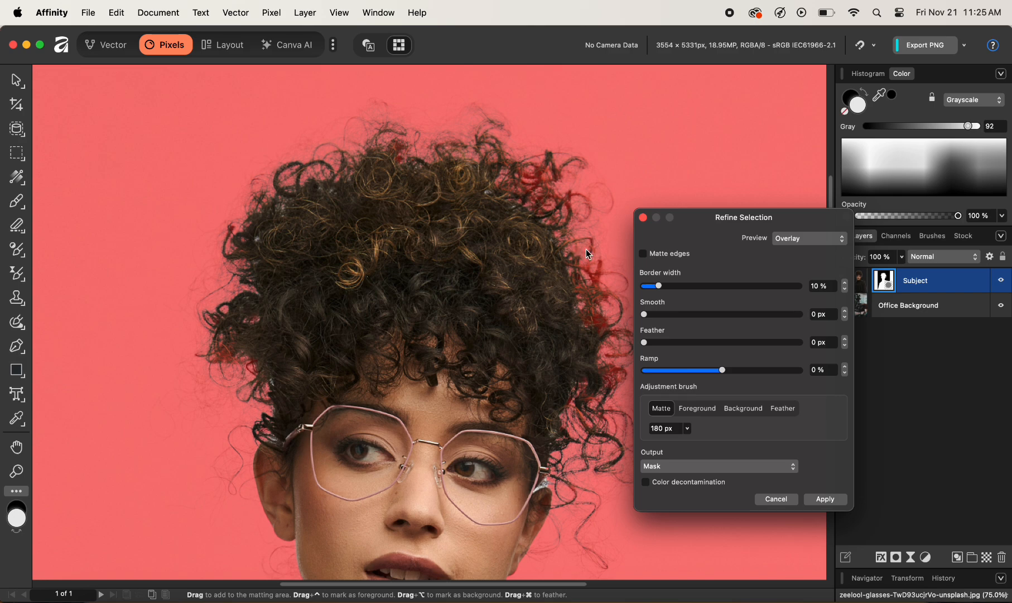
pyautogui.click(669, 253)
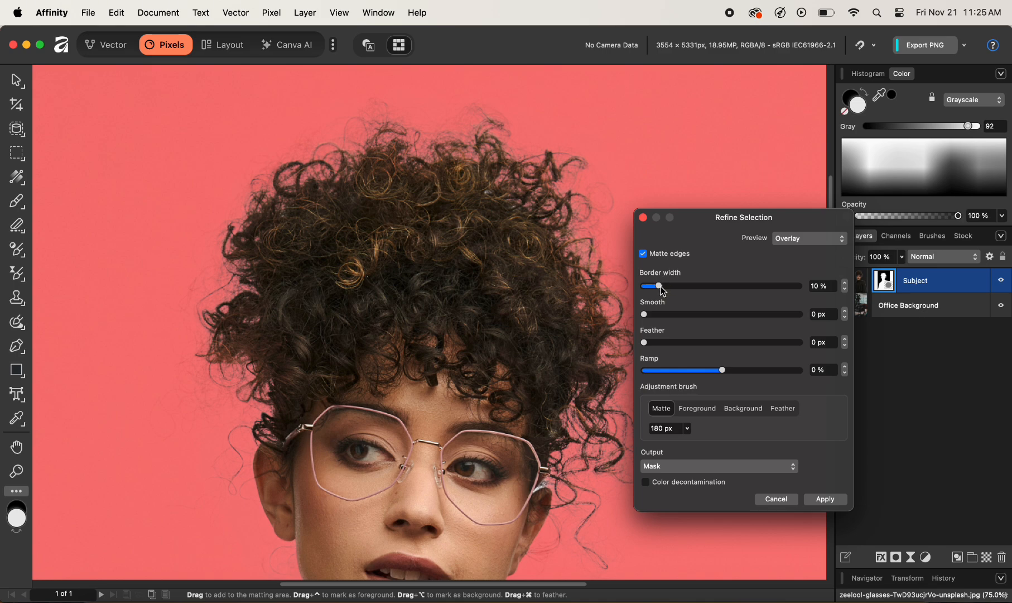
# Set the mask refinement's border width to 7 %, feather to 0 px and ramp to 0 %
pyautogui.moveTo(661, 287)
pyautogui.mouseDown()
pyautogui.moveTo(757, 288)
pyautogui.moveTo(626, 294)
pyautogui.moveTo(707, 296)
pyautogui.moveTo(655, 294)
pyautogui.mouseUp()
pyautogui.moveTo(643, 342)
pyautogui.mouseDown()
pyautogui.moveTo(715, 342)
pyautogui.moveTo(632, 349)
pyautogui.mouseUp()
pyautogui.moveTo(724, 372)
pyautogui.mouseDown()
pyautogui.moveTo(690, 378)
pyautogui.moveTo(748, 381)
pyautogui.moveTo(704, 375)
pyautogui.mouseUp()
pyautogui.moveTo(706, 376); pyautogui.dragTo(751, 377)
pyautogui.moveTo(751, 374); pyautogui.dragTo(722, 374)
# Enable color decontamination and preview the cutout on a black matte, comparing the hair with decontamination off and on
pyautogui.click(646, 482)
pyautogui.click(802, 239)
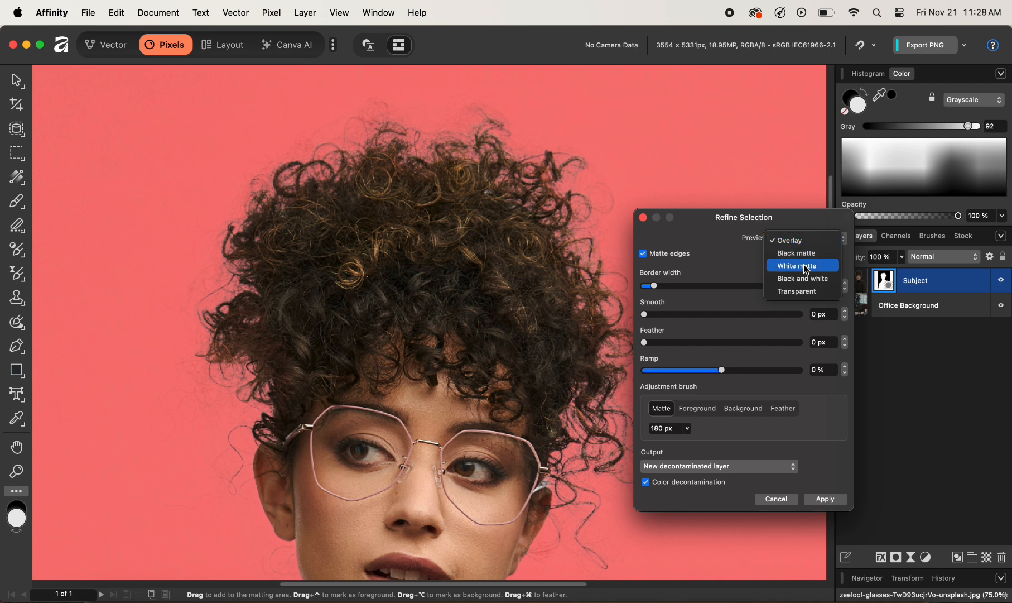
pyautogui.click(800, 256)
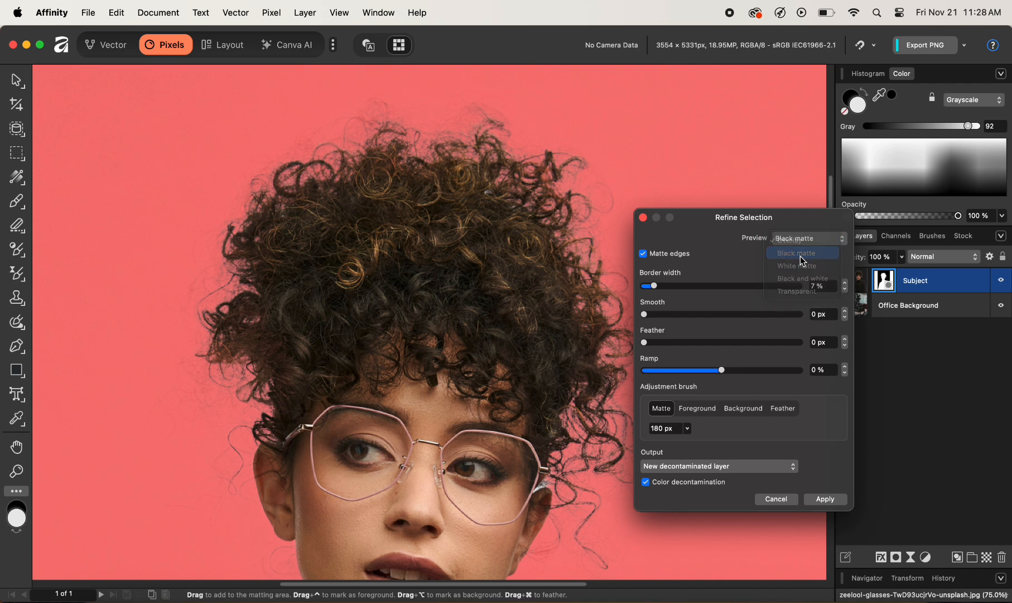
pyautogui.click(645, 482)
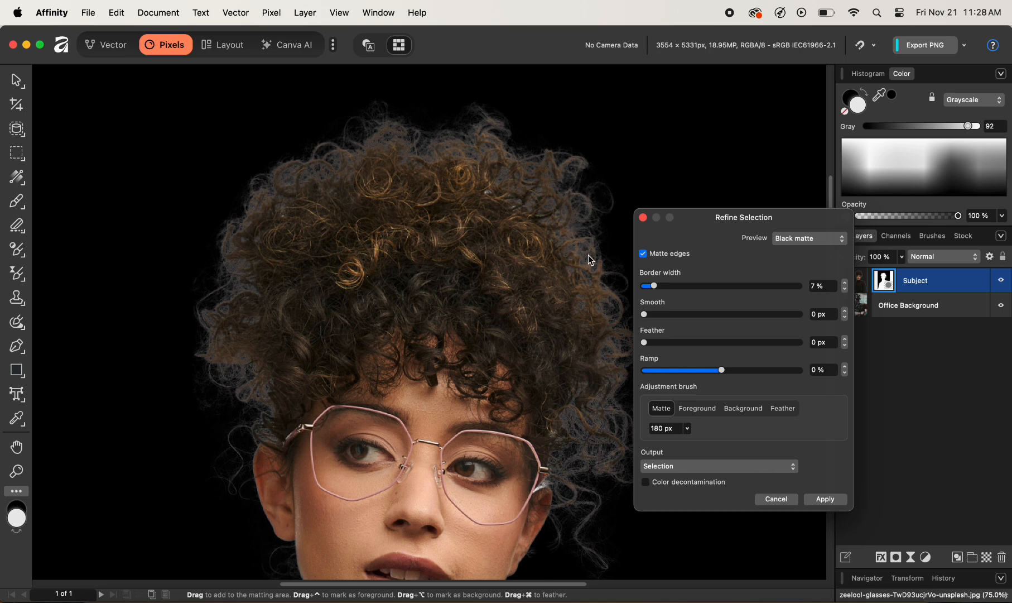
pyautogui.click(647, 485)
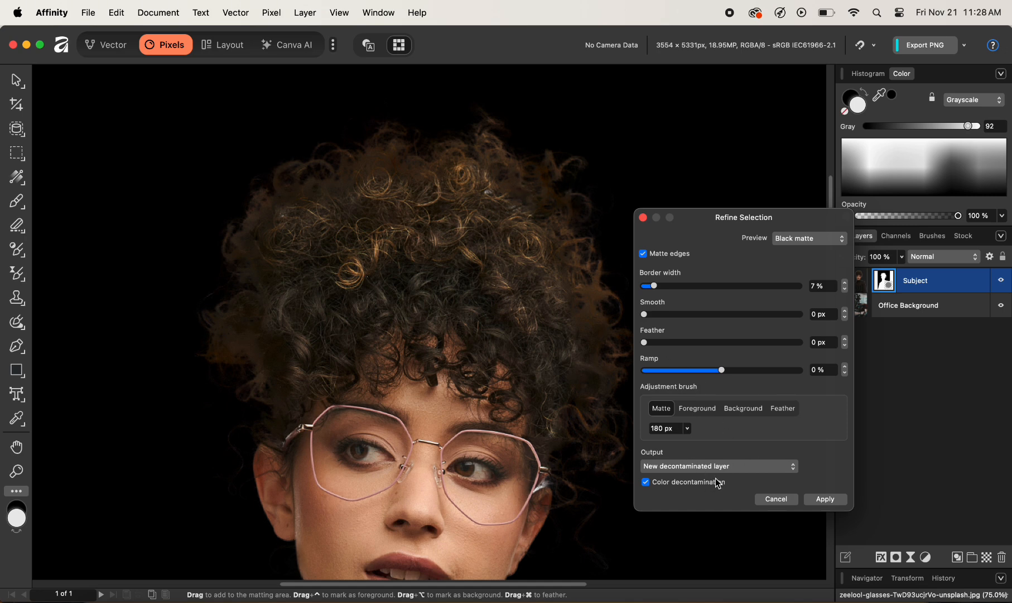
# Set the refinement output to a new decontaminated layer with mask and apply it
pyautogui.click(731, 468)
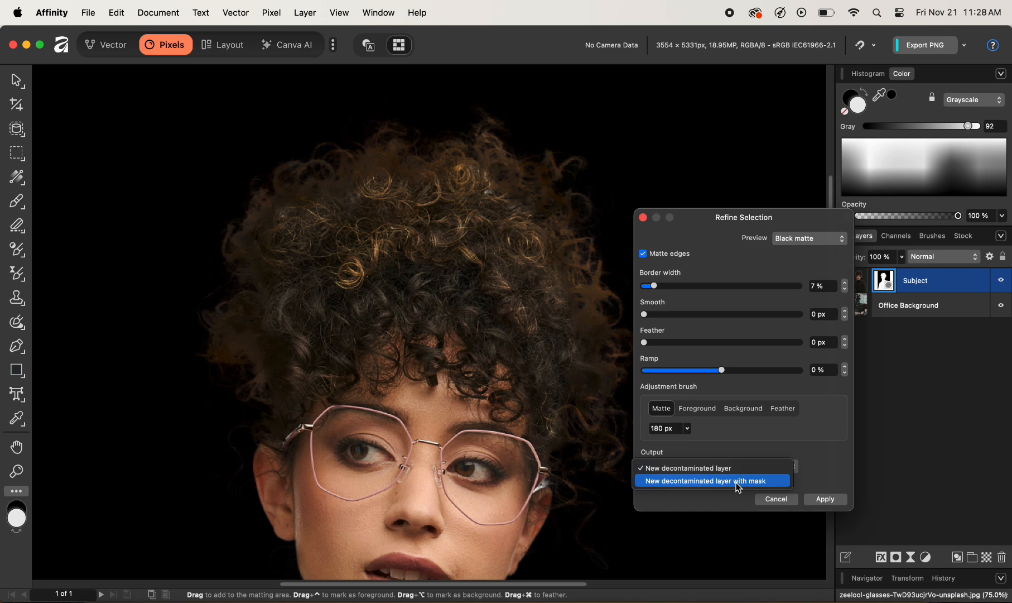
pyautogui.click(736, 481)
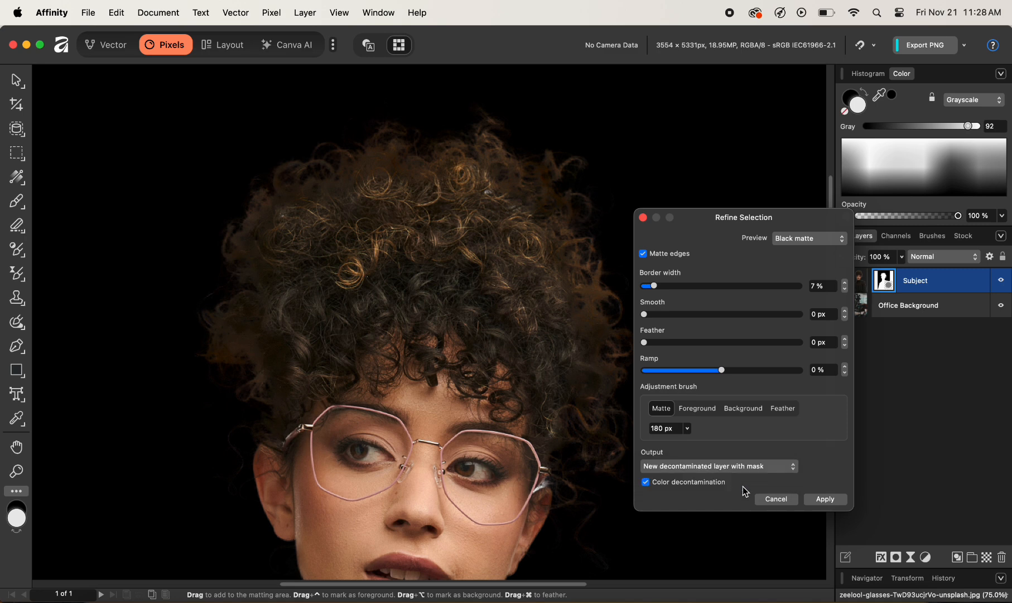
pyautogui.click(826, 499)
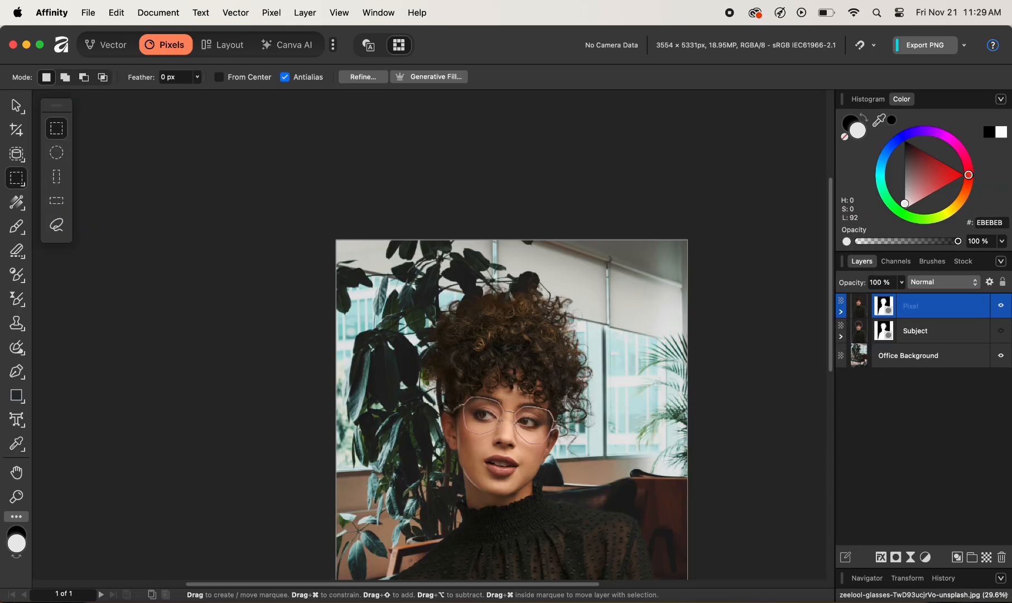
# Inspect the refined hair against the office background, comparing it with the original Subject layer shown and hidden
pyautogui.scroll(-4, 566, 397)
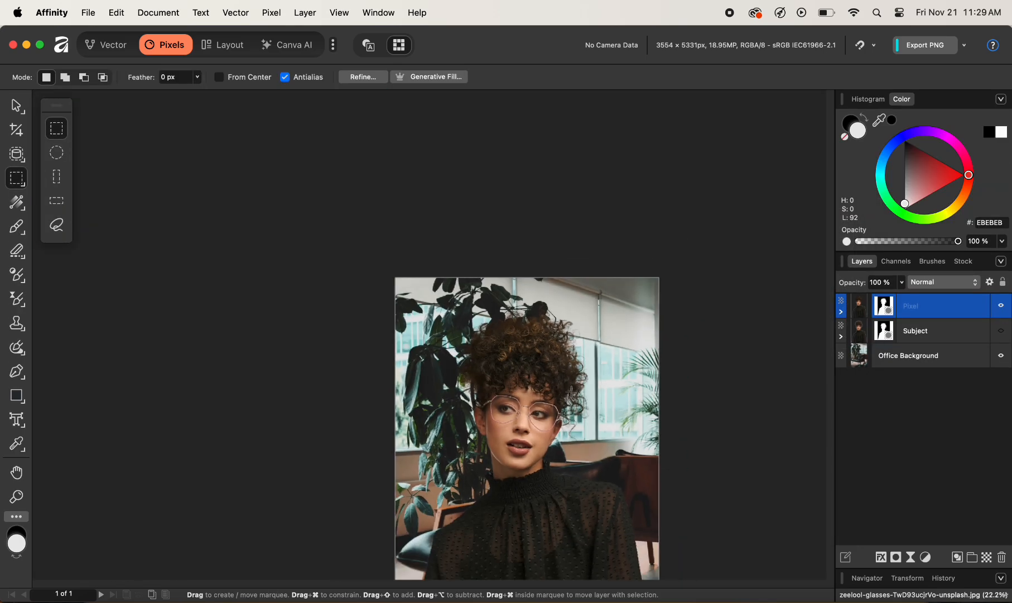
pyautogui.press('super+0')
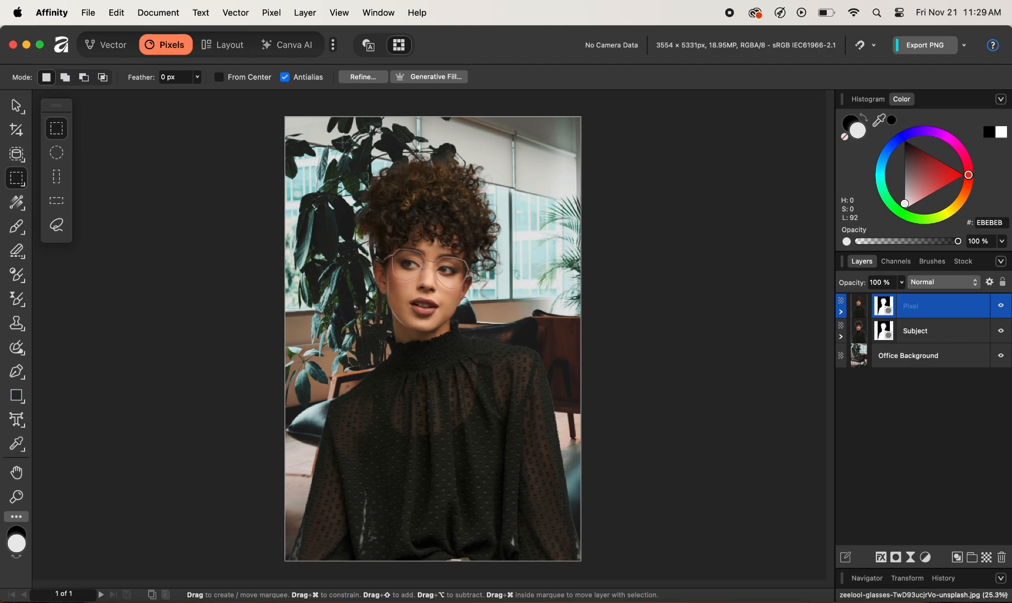
pyautogui.scroll(5, 343, 142)
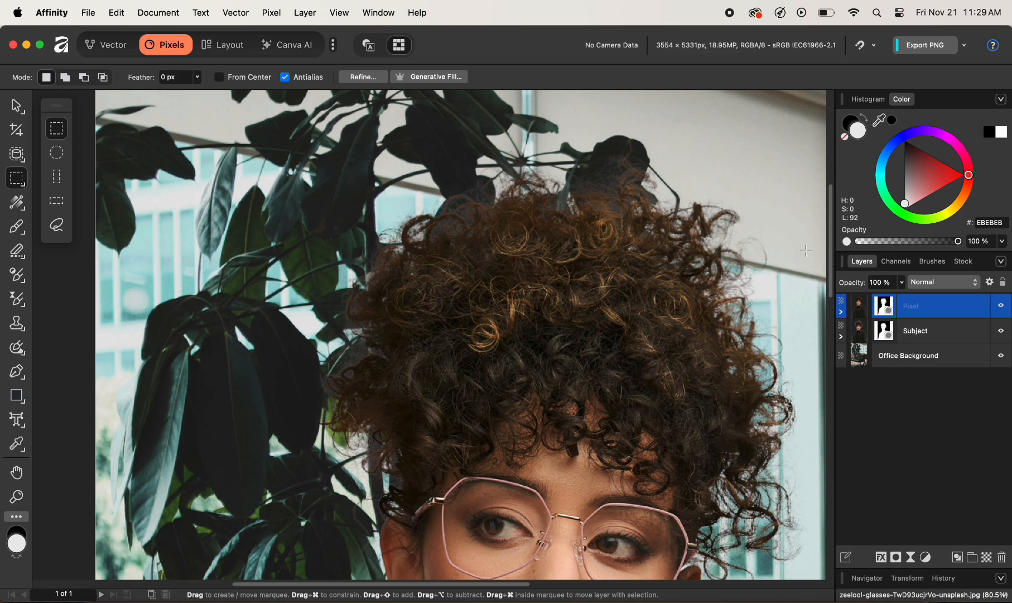
pyautogui.click(1002, 330)
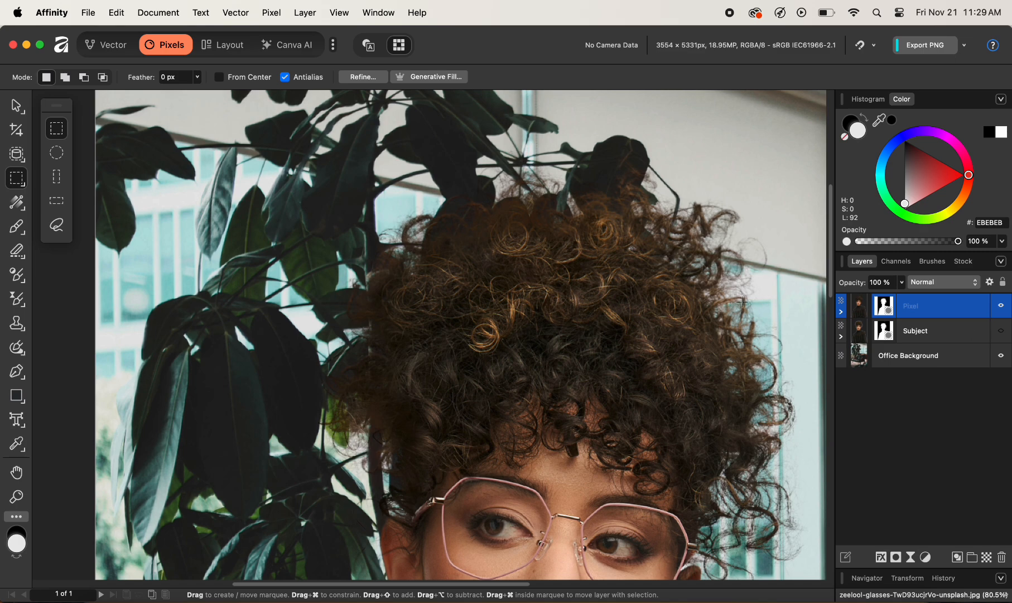
pyautogui.press('super+0')
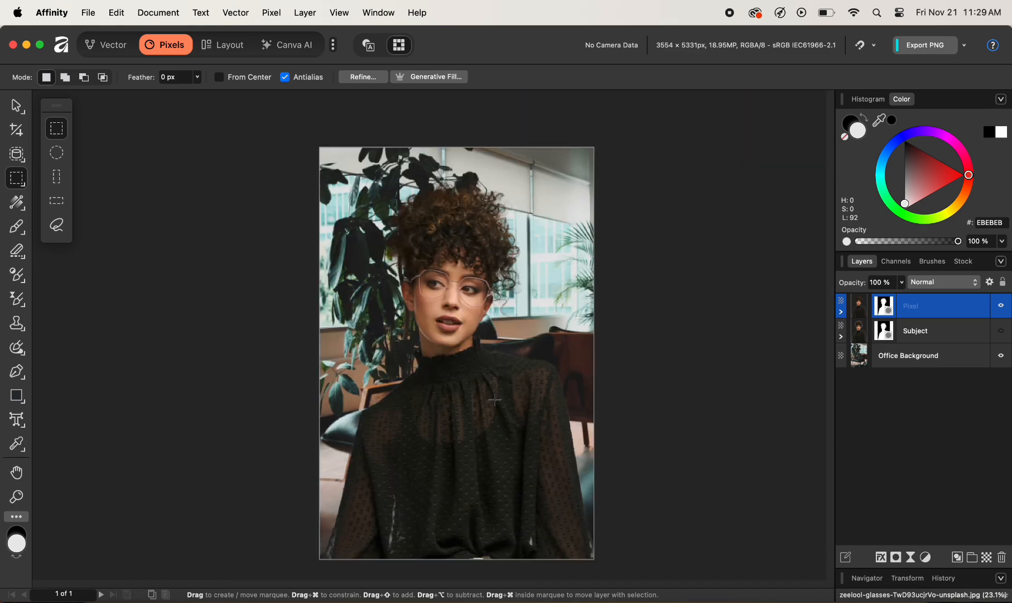